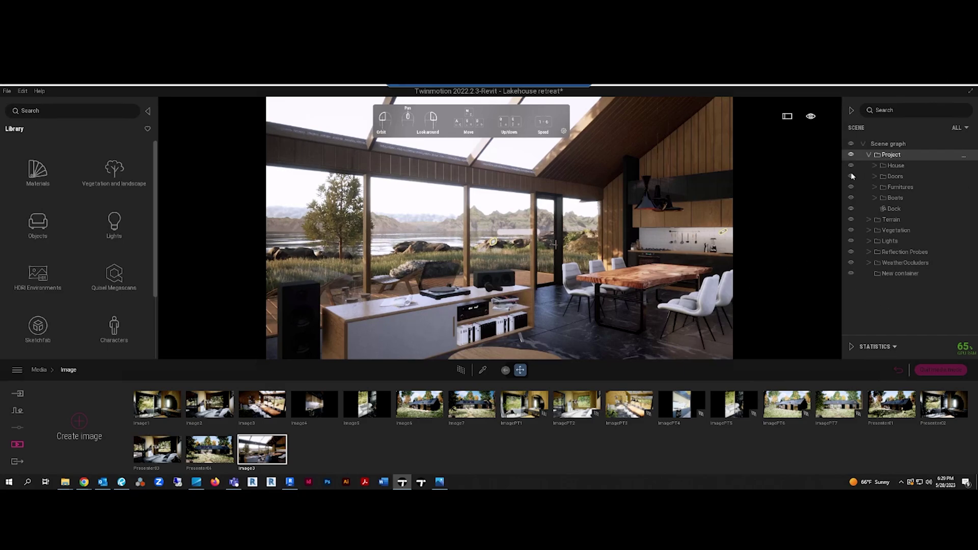
Add a new sub container to the Scene graph.
{"action": "left_click", "coordinate": [851, 110]}
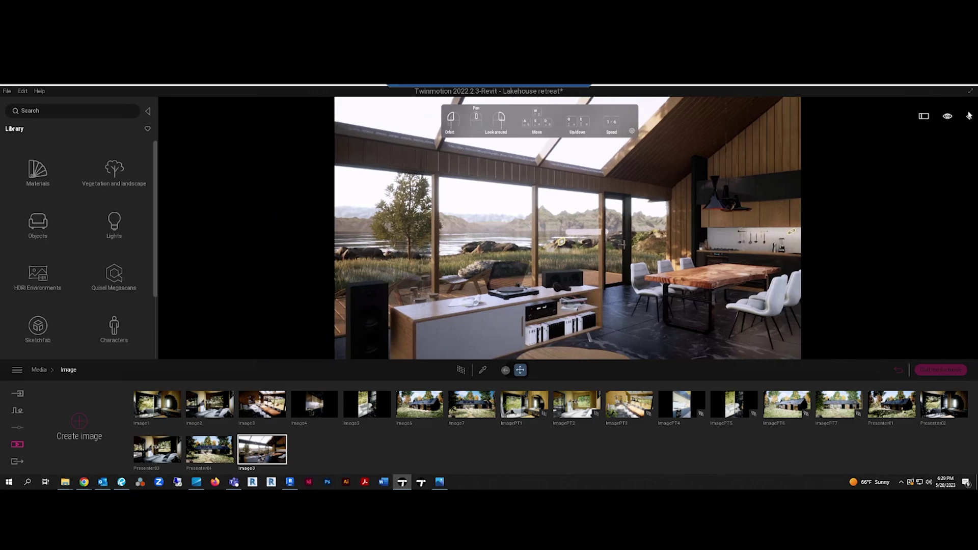
{"action": "left_click", "coordinate": [970, 116]}
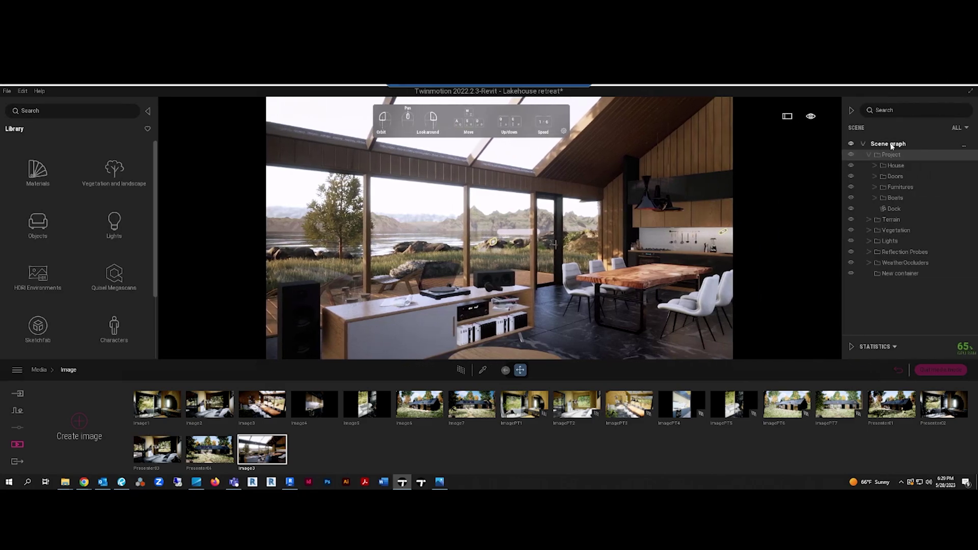
{"action": "right_click", "coordinate": [892, 146]}
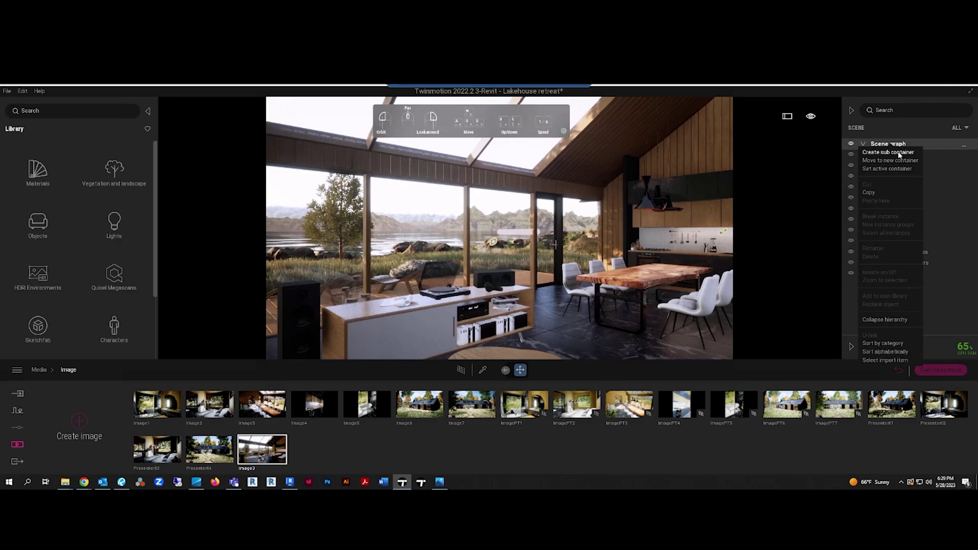
{"action": "left_click", "coordinate": [899, 153]}
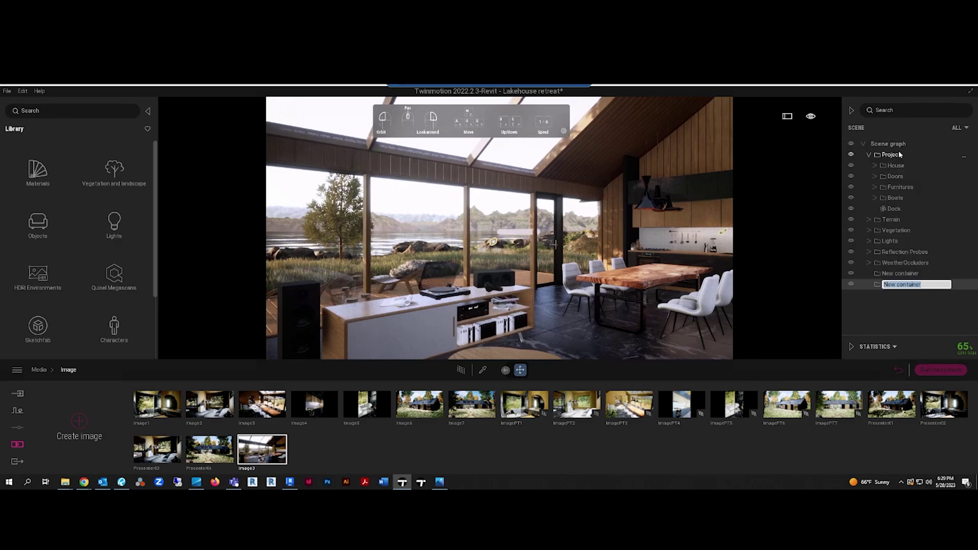
{"action": "left_click", "coordinate": [885, 320]}
Rename the second new container to 'White Background'.
{"action": "left_click", "coordinate": [906, 285]}
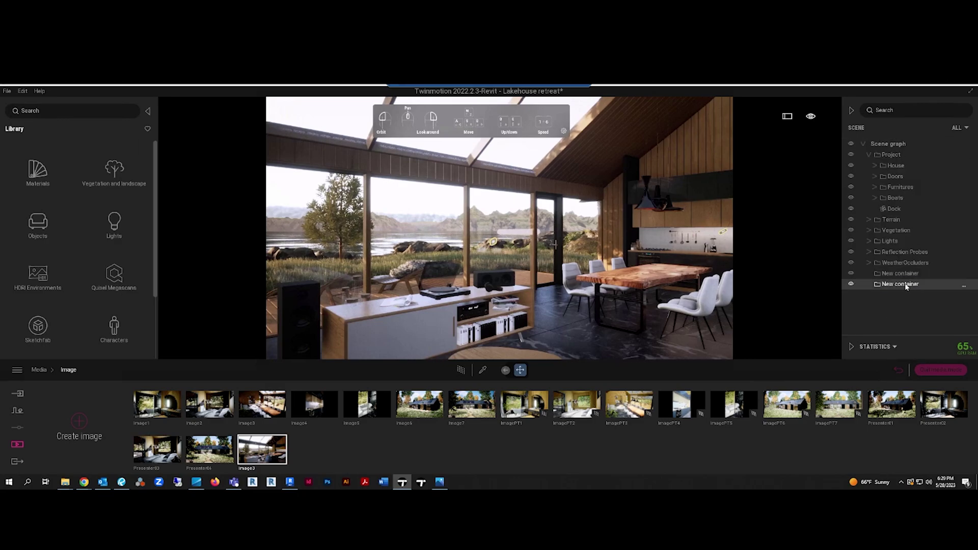
{"action": "right_click", "coordinate": [906, 285]}
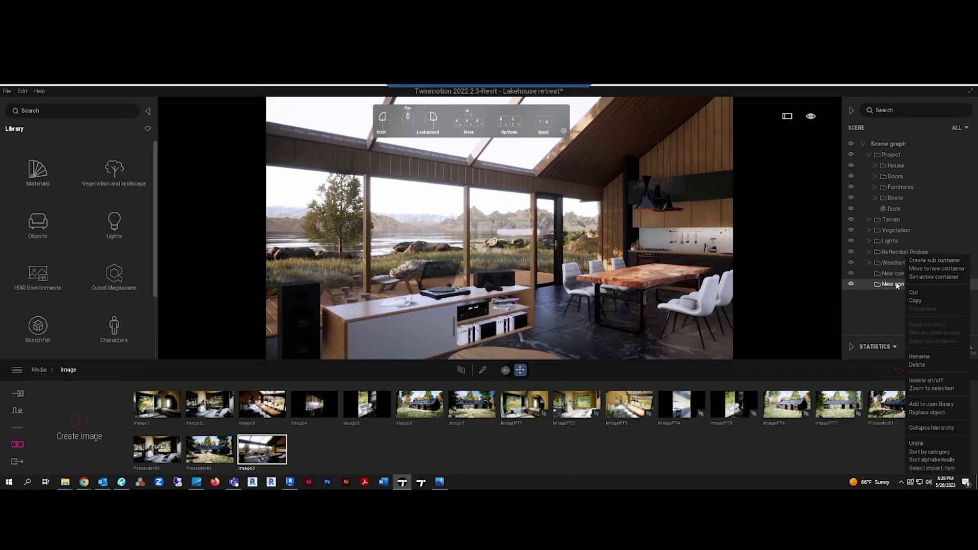
{"action": "left_click", "coordinate": [919, 356]}
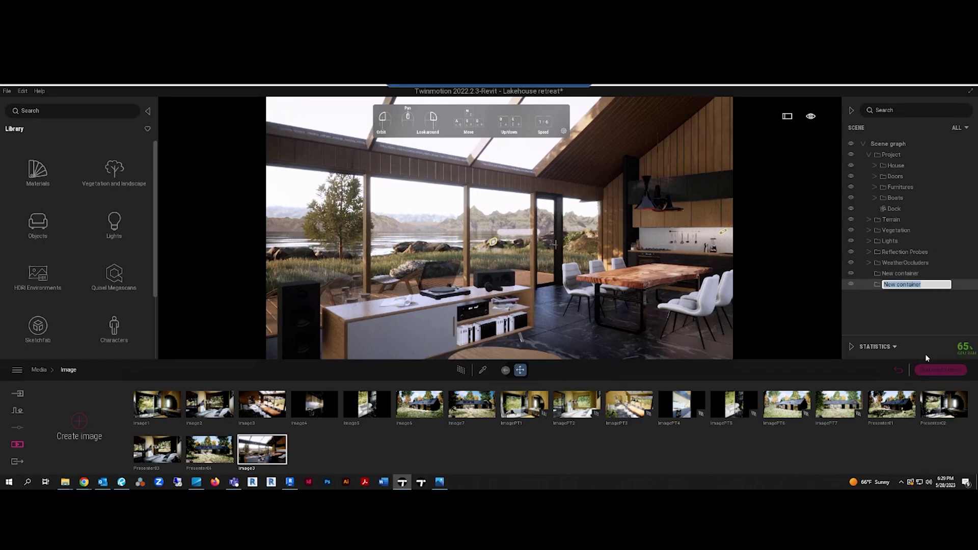
{"action": "type", "text": "White Ba"}
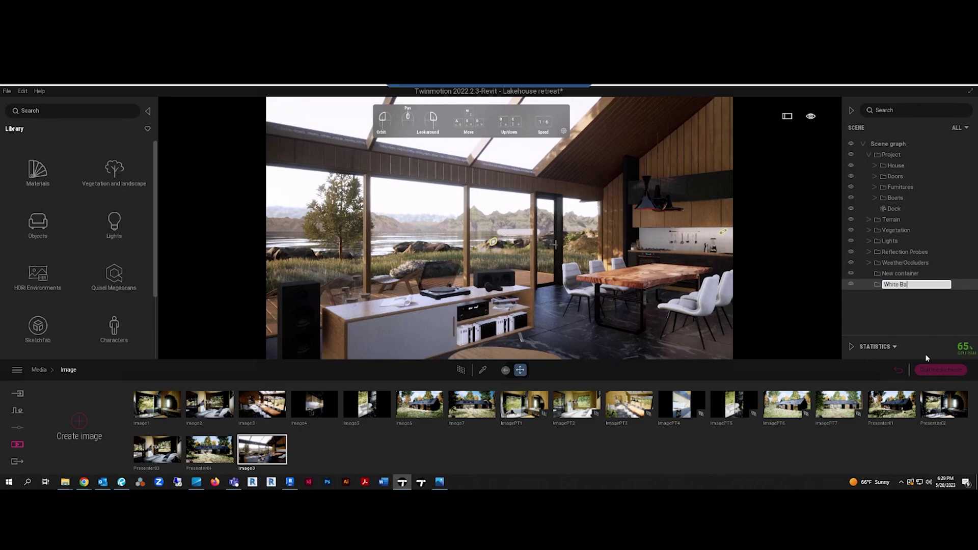
{"action": "type", "text": "ckground"}
{"action": "key", "text": "Return"}
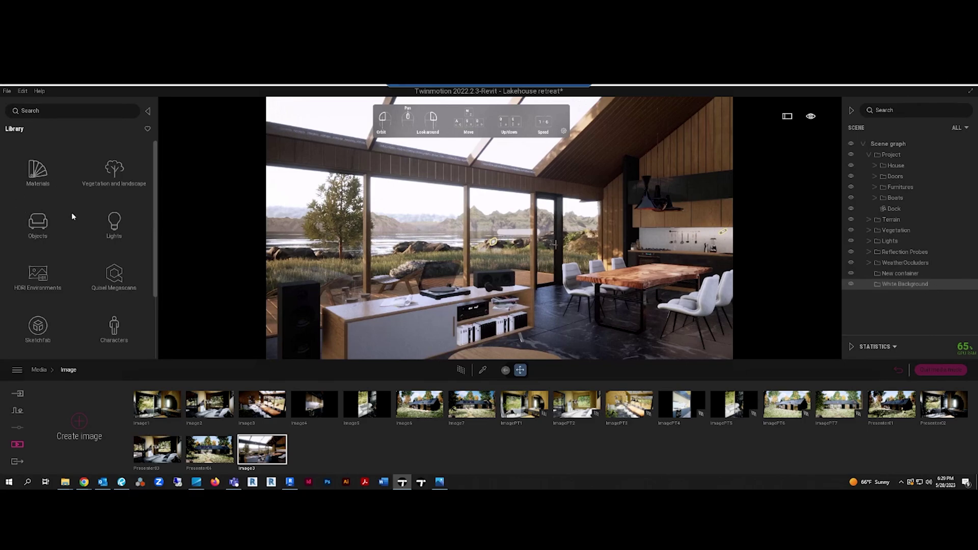
Show the Library's Objects > Primitives and scroll down to Plane 100m.
{"action": "left_click", "coordinate": [40, 226]}
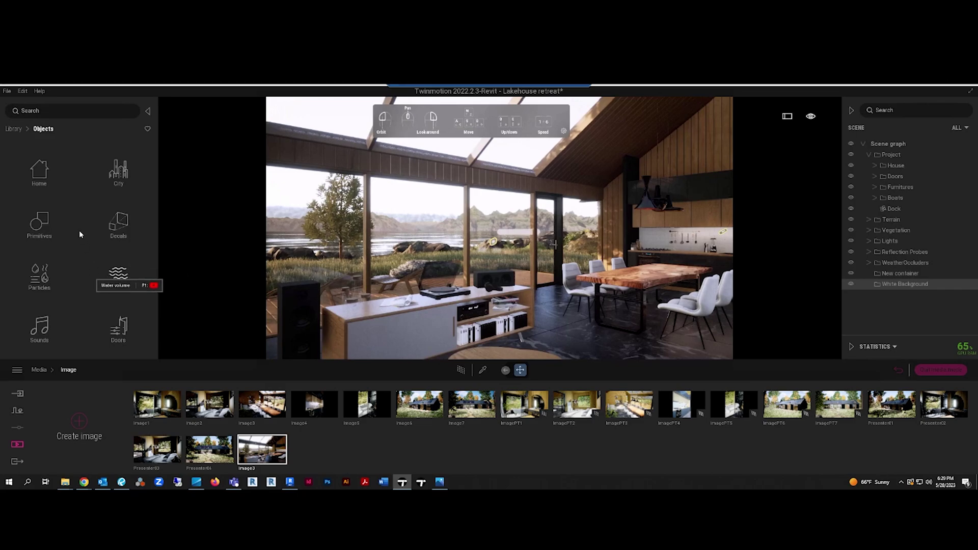
{"action": "left_click", "coordinate": [46, 237]}
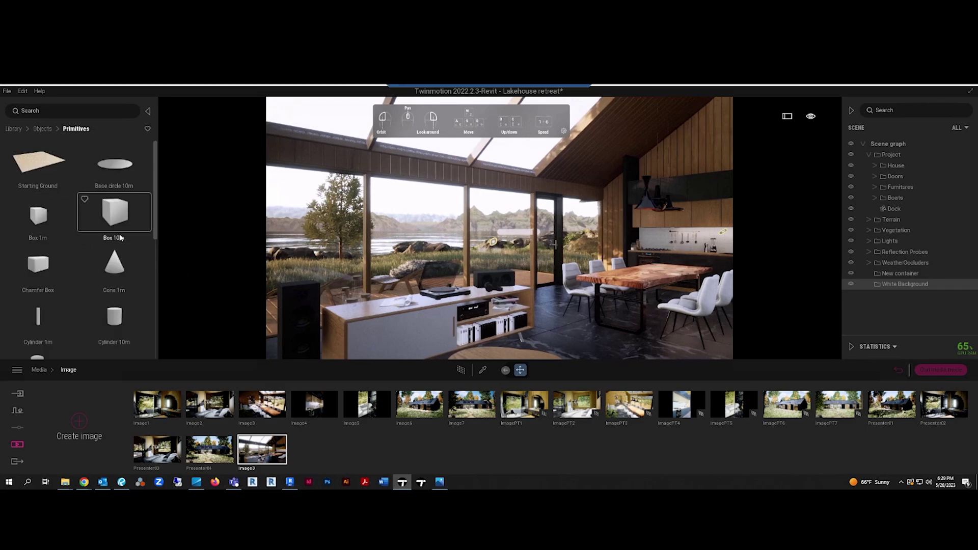
{"action": "scroll", "coordinate": [122, 238], "scroll_direction": "down", "scroll_amount": 5}
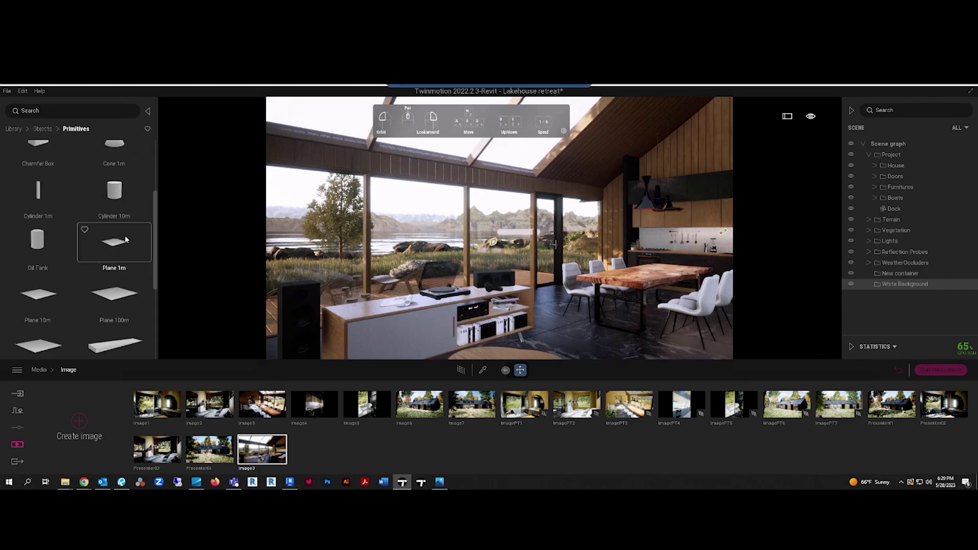
{"action": "scroll", "coordinate": [132, 249], "scroll_direction": "down", "scroll_amount": 1}
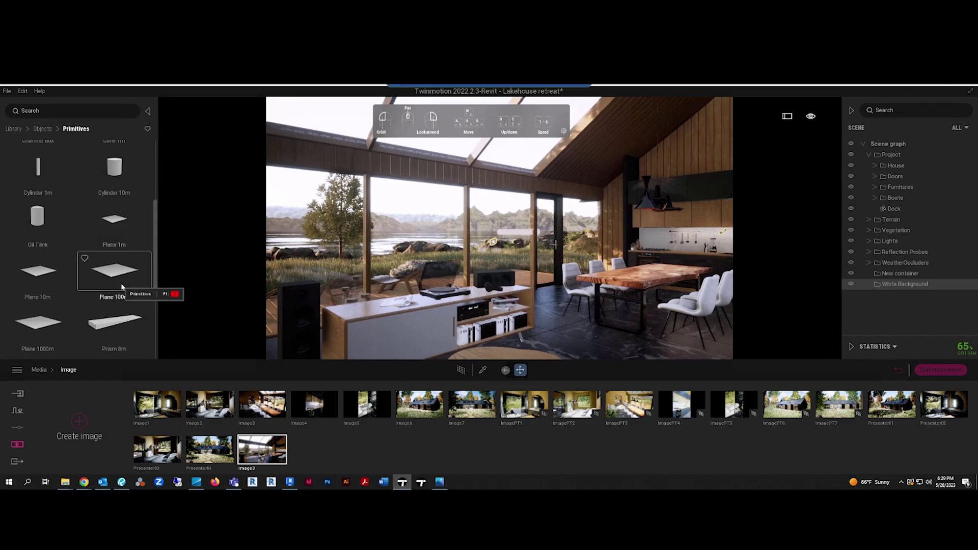
Drag a Plane 100m into the scene and move it off the facade to behind the house.
{"action": "left_click_drag", "start_coordinate": [117, 276], "coordinate": [370, 267]}
{"action": "right_click_drag", "start_coordinate": [371, 267], "coordinate": [432, 279]}
{"action": "key", "text": "s"}
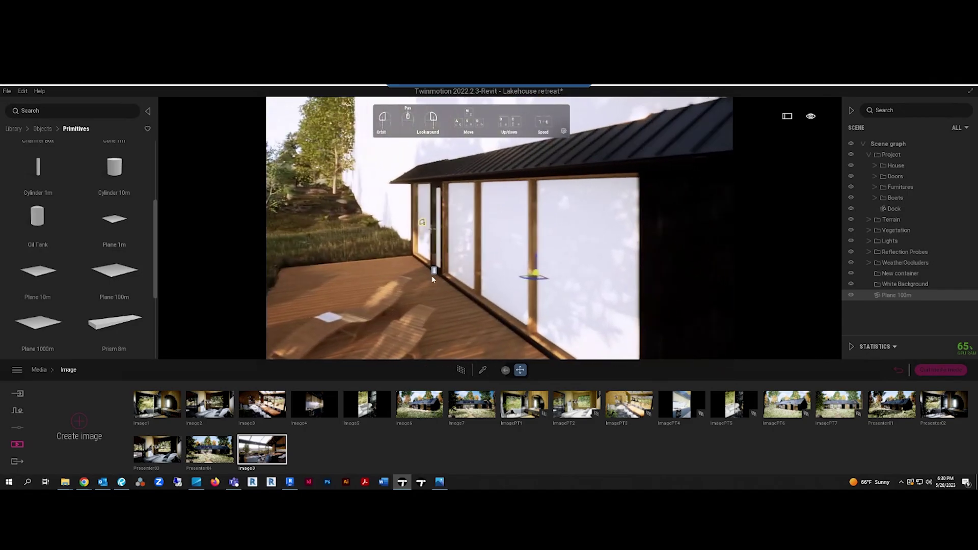
{"action": "key", "text": "s"}
{"action": "right_click_drag", "start_coordinate": [600, 263], "coordinate": [575, 271]}
{"action": "key", "text": "s"}
{"action": "left_click_drag", "start_coordinate": [605, 239], "coordinate": [93, 225]}
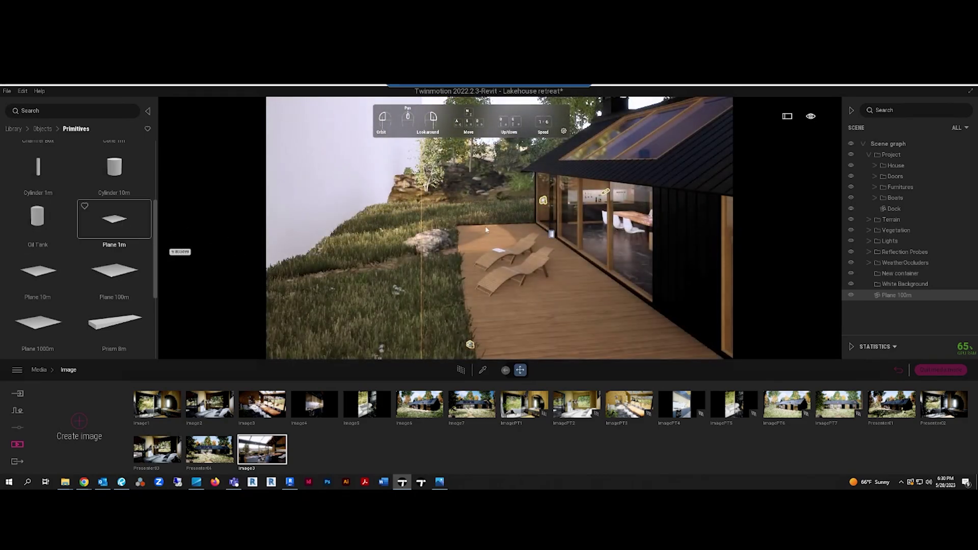
{"action": "right_click_drag", "start_coordinate": [794, 225], "coordinate": [732, 224]}
{"action": "key", "text": "d"}
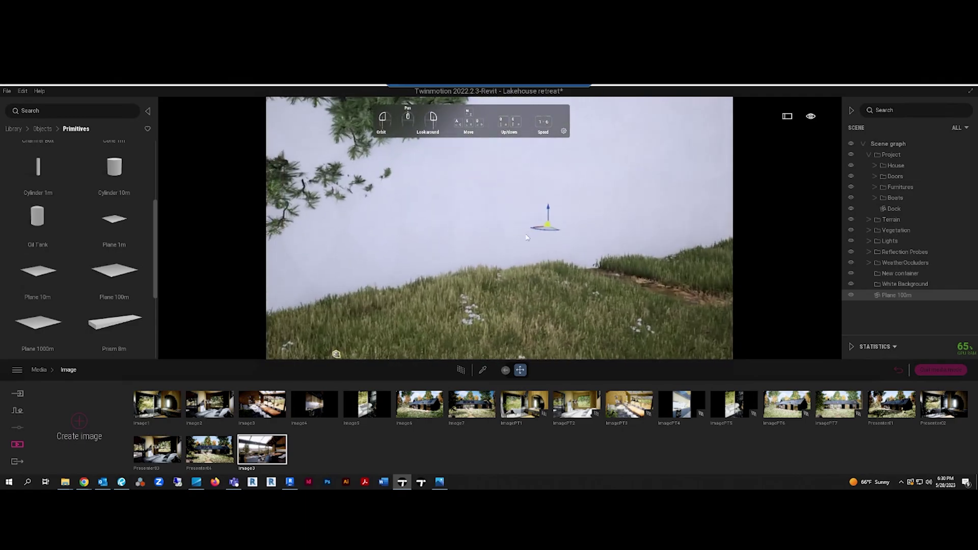
{"action": "left_click_drag", "start_coordinate": [540, 229], "coordinate": [792, 130]}
{"action": "right_click_drag", "start_coordinate": [695, 197], "coordinate": [705, 192]}
{"action": "key", "text": "s"}
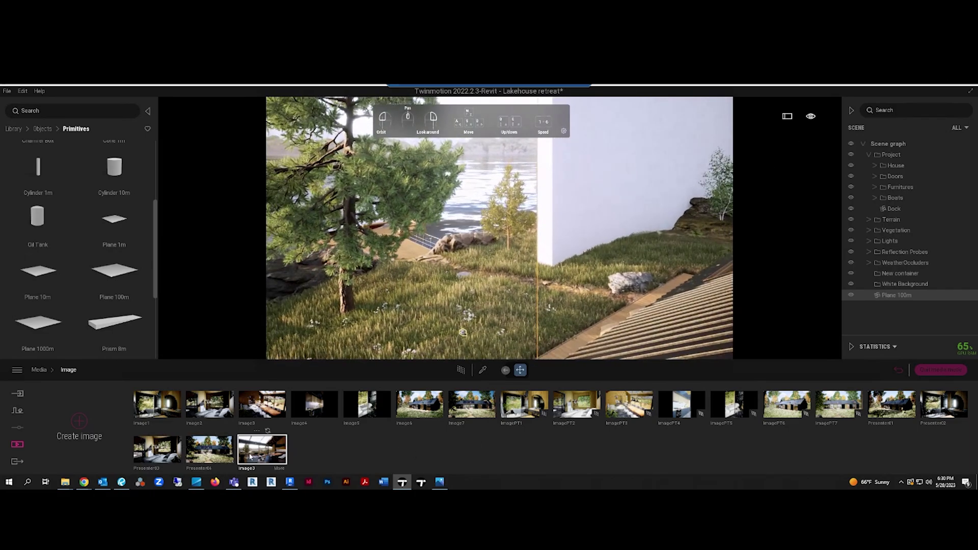
From the Image3 view, nudge the plane about 20 units left, then return inside.
{"action": "left_click", "coordinate": [252, 455]}
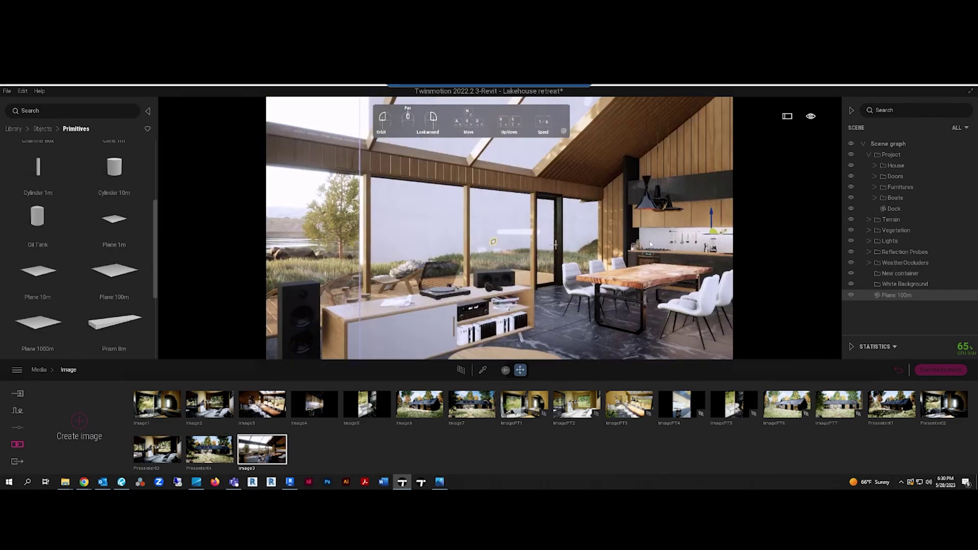
{"action": "right_click_drag", "start_coordinate": [672, 236], "coordinate": [566, 257]}
{"action": "key", "text": "w"}
{"action": "key", "text": "d"}
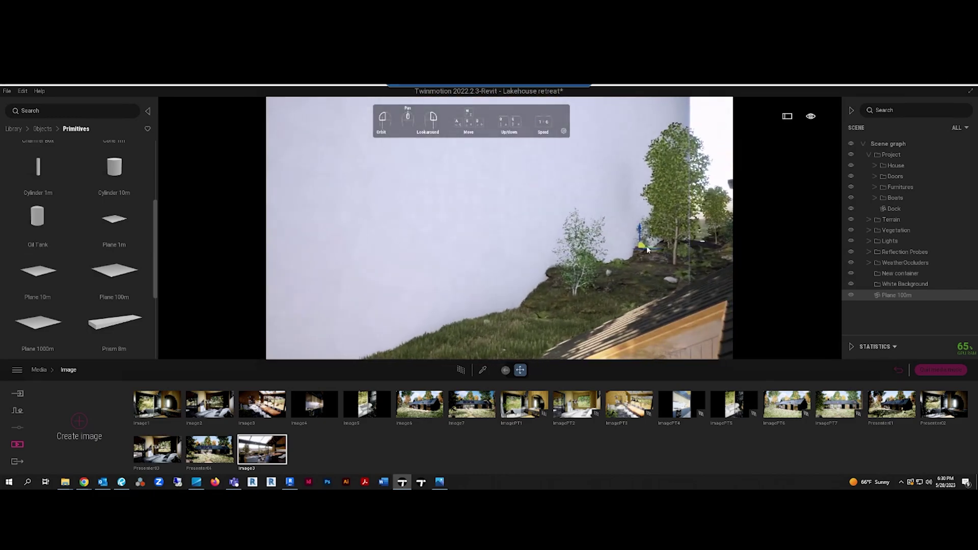
{"action": "key", "text": "w"}
{"action": "right_click_drag", "start_coordinate": [654, 246], "coordinate": [665, 236]}
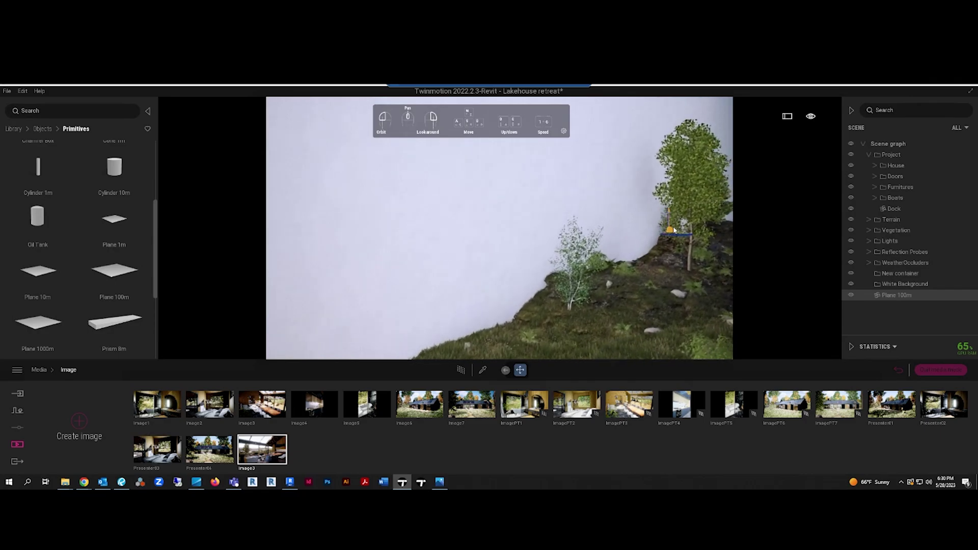
{"action": "left_click_drag", "start_coordinate": [665, 235], "coordinate": [552, 280]}
{"action": "key", "text": "s"}
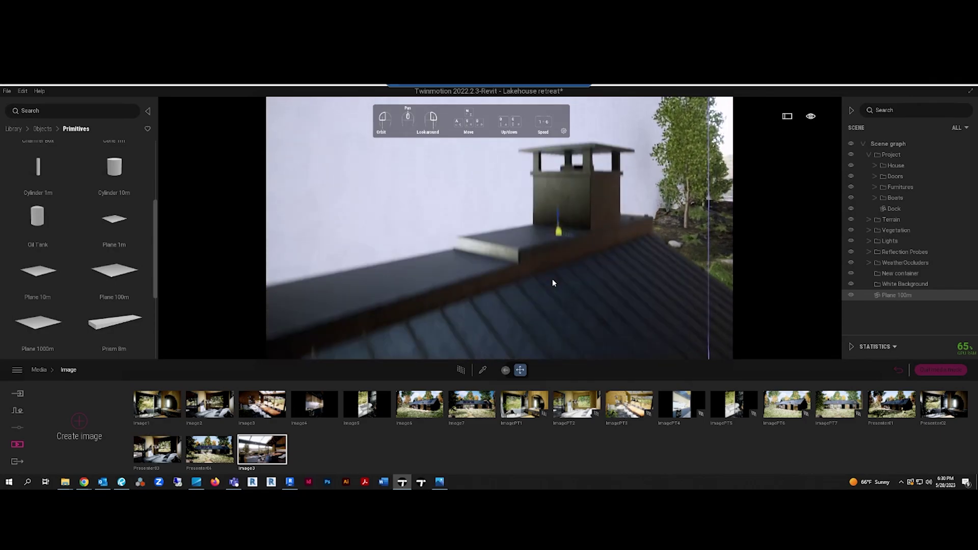
{"action": "key", "text": "s"}
{"action": "right_click_drag", "start_coordinate": [553, 280], "coordinate": [564, 275]}
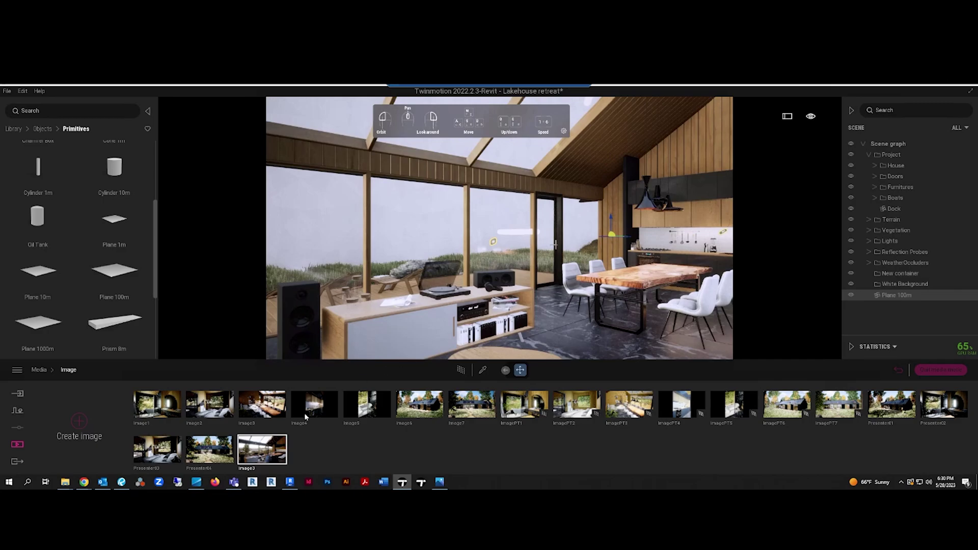
Briefly preview path tracing, then show Image3's settings under Media.
{"action": "left_click", "coordinate": [462, 371]}
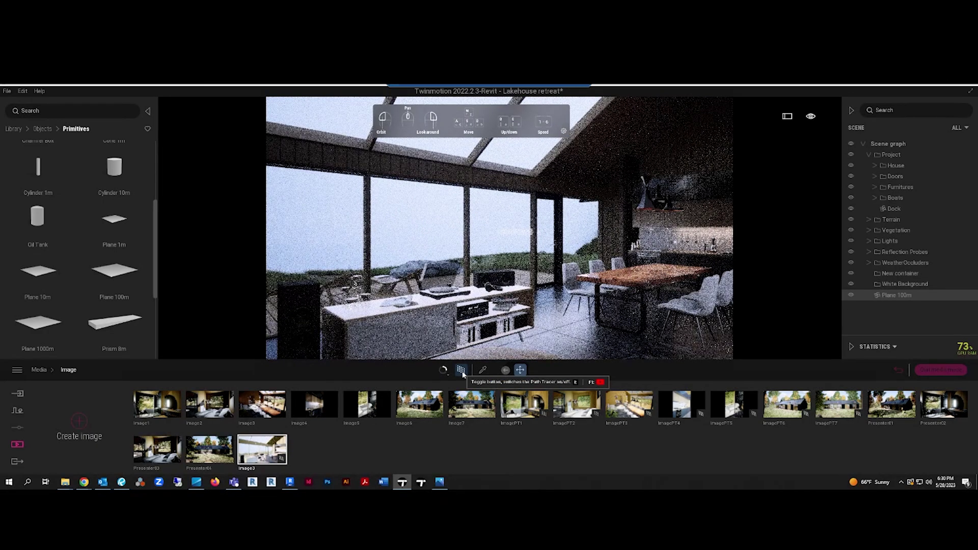
{"action": "left_click", "coordinate": [462, 371]}
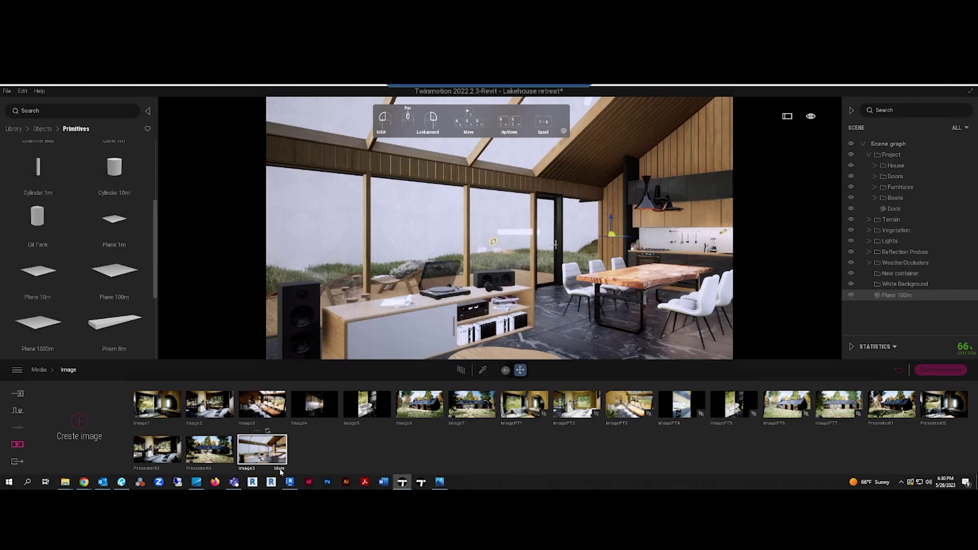
{"action": "left_click", "coordinate": [279, 468]}
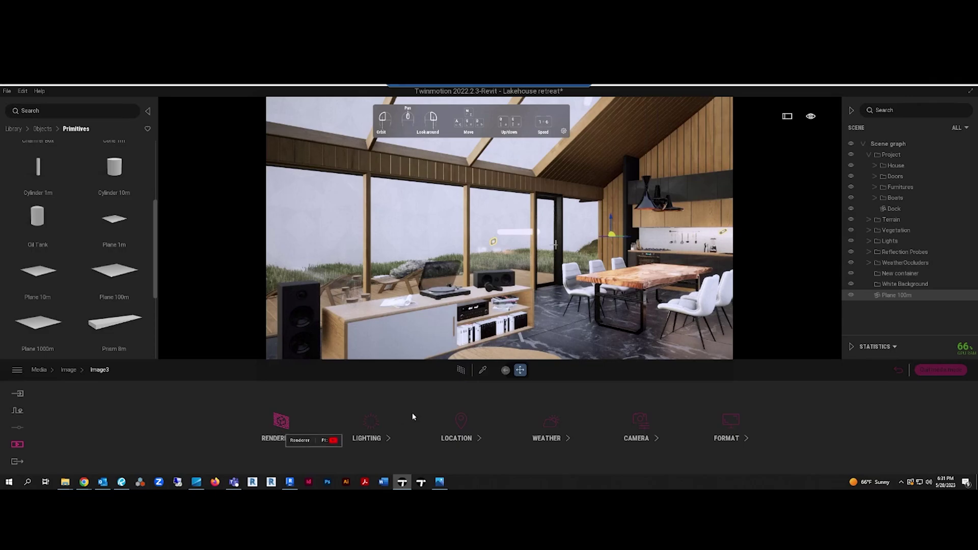
Move Image3's Weather and Season markers to winter so snow appears outside.
{"action": "left_click", "coordinate": [553, 423]}
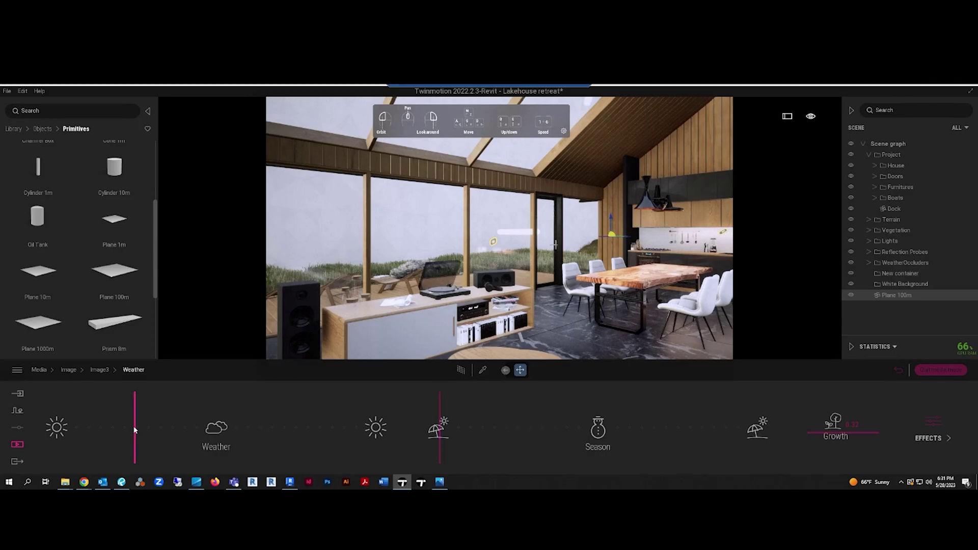
{"action": "left_click_drag", "start_coordinate": [135, 429], "coordinate": [220, 426]}
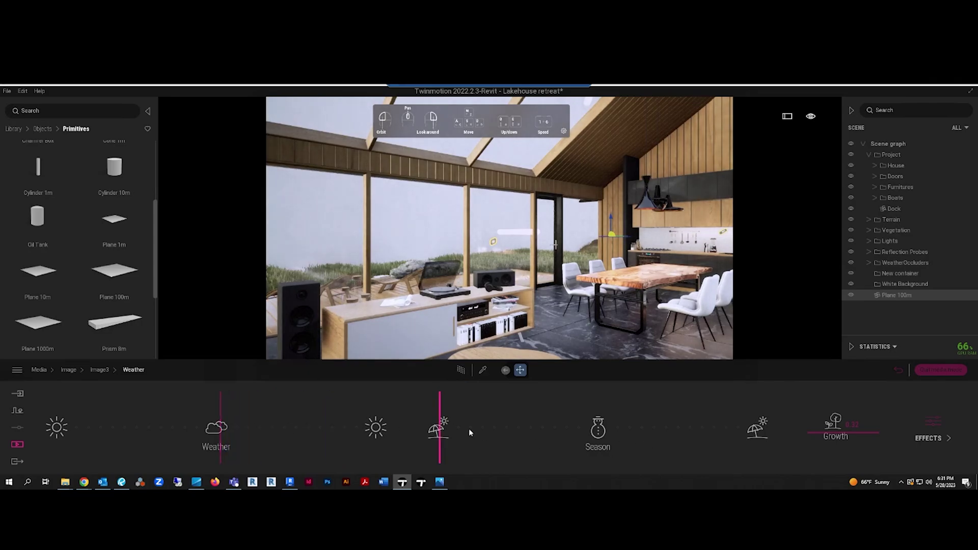
{"action": "mouse_move", "coordinate": [447, 421]}
{"action": "left_mouse_down"}
{"action": "mouse_move", "coordinate": [632, 422]}
{"action": "mouse_move", "coordinate": [552, 424]}
{"action": "mouse_move", "coordinate": [571, 426]}
{"action": "left_mouse_up"}
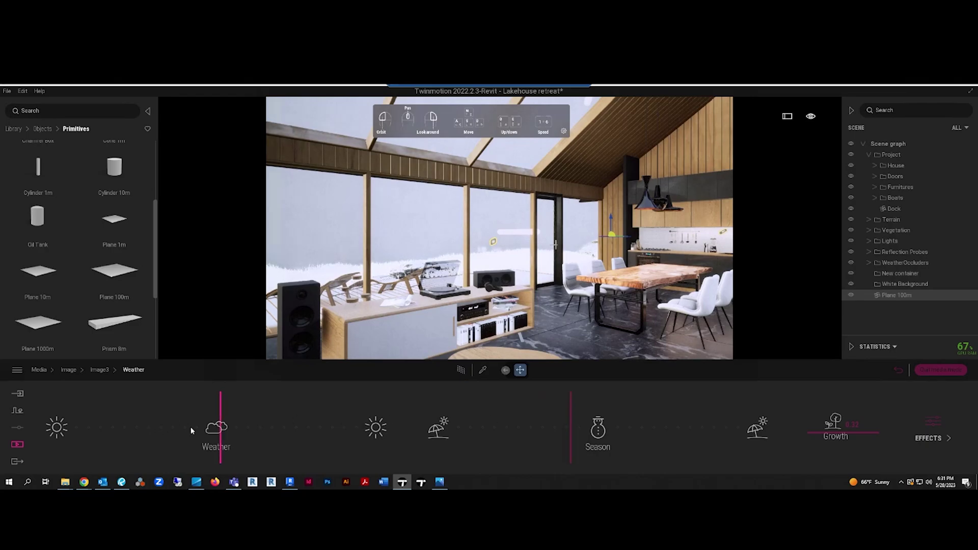
{"action": "mouse_move", "coordinate": [221, 415]}
{"action": "left_mouse_down"}
{"action": "mouse_move", "coordinate": [125, 418]}
{"action": "mouse_move", "coordinate": [309, 420]}
{"action": "mouse_move", "coordinate": [218, 420]}
{"action": "left_mouse_up"}
{"action": "left_click", "coordinate": [69, 371]}
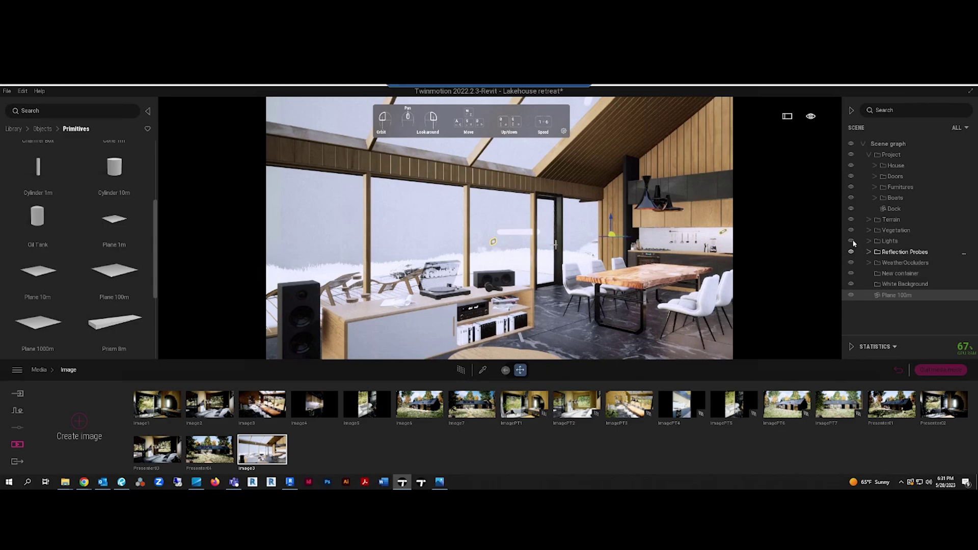
Hide Terrain, Vegetation and Boats, leaving Furnitures visible.
{"action": "left_click", "coordinate": [850, 220]}
{"action": "left_click", "coordinate": [851, 230]}
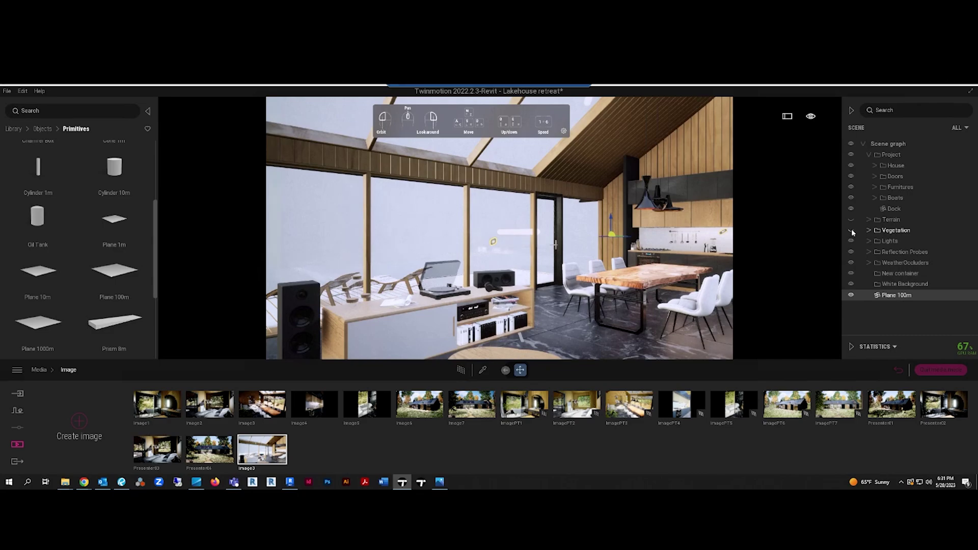
{"action": "left_click", "coordinate": [850, 199]}
{"action": "left_click", "coordinate": [851, 187]}
{"action": "left_click", "coordinate": [851, 187]}
Locate the outdoor deck chair and hide the Outdoor group.
{"action": "mouse_move", "coordinate": [268, 434]}
{"action": "key", "text": "a"}
{"action": "right_click_drag", "start_coordinate": [615, 257], "coordinate": [632, 304]}
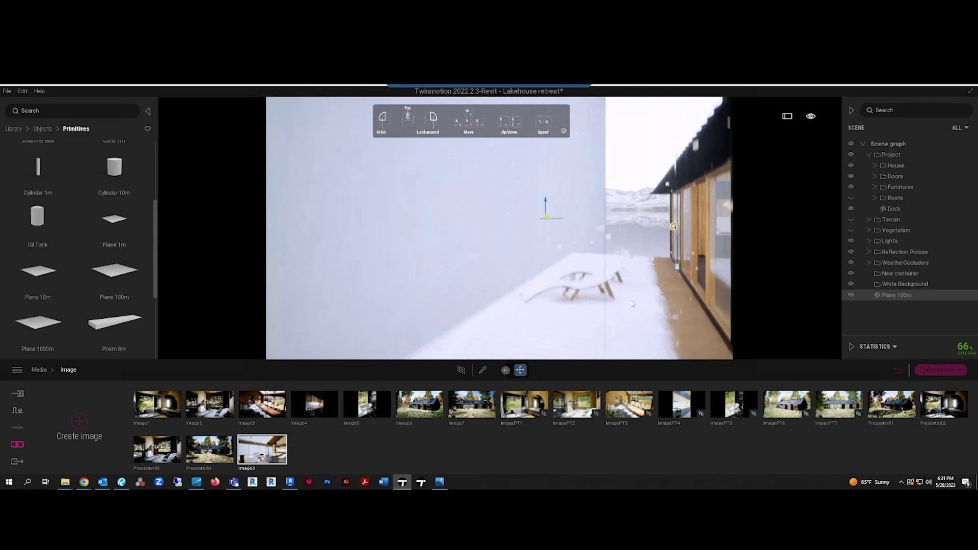
{"action": "left_click", "coordinate": [611, 285]}
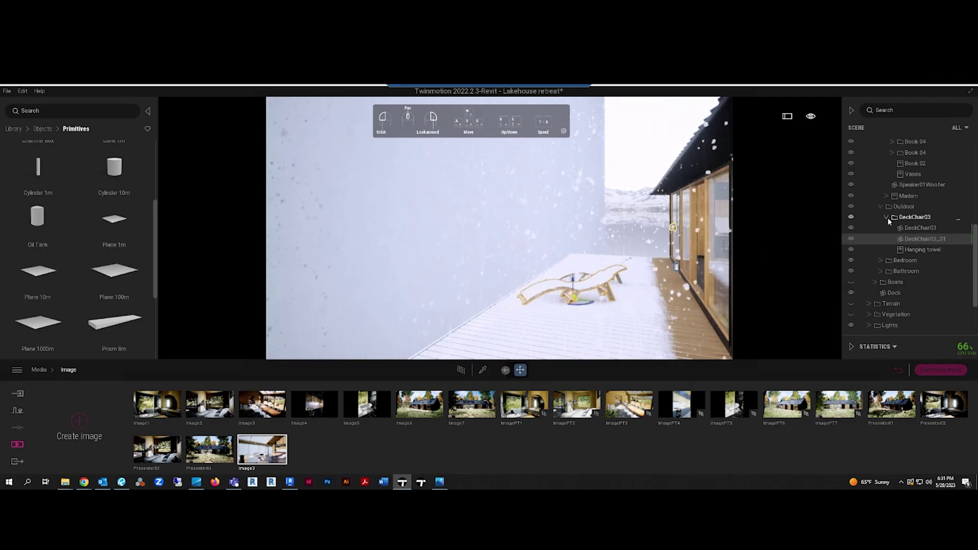
{"action": "left_click", "coordinate": [264, 449]}
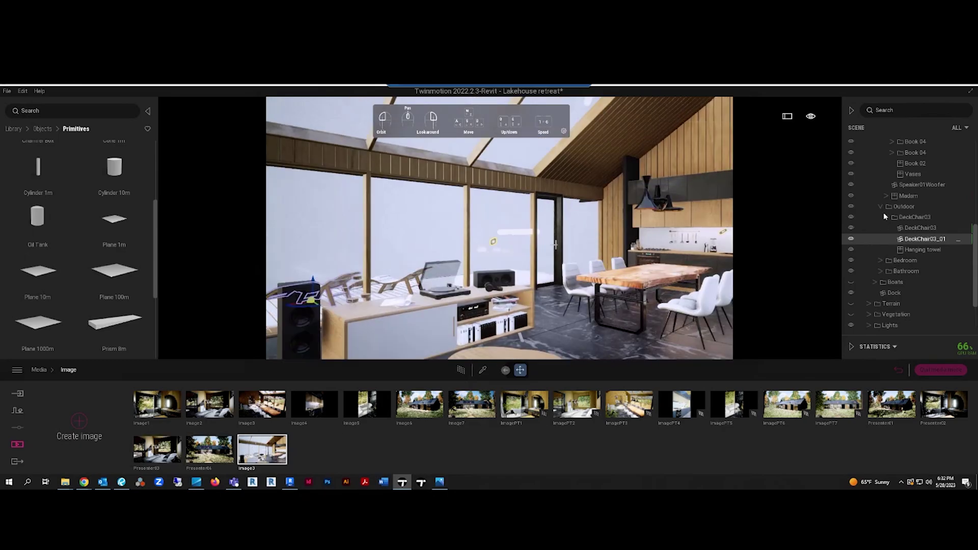
{"action": "left_click", "coordinate": [851, 206]}
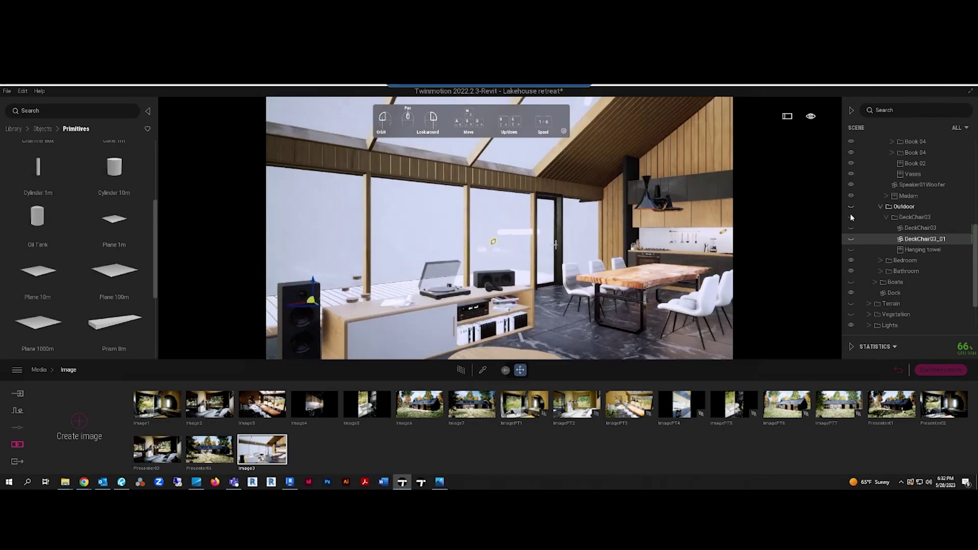
Check the snowy deck outside, then hide HousePlanksExterior.
{"action": "mouse_move", "coordinate": [266, 435]}
{"action": "key", "text": "w"}
{"action": "right_click_drag", "start_coordinate": [406, 306], "coordinate": [601, 332]}
{"action": "left_click_drag", "start_coordinate": [601, 332], "coordinate": [647, 333]}
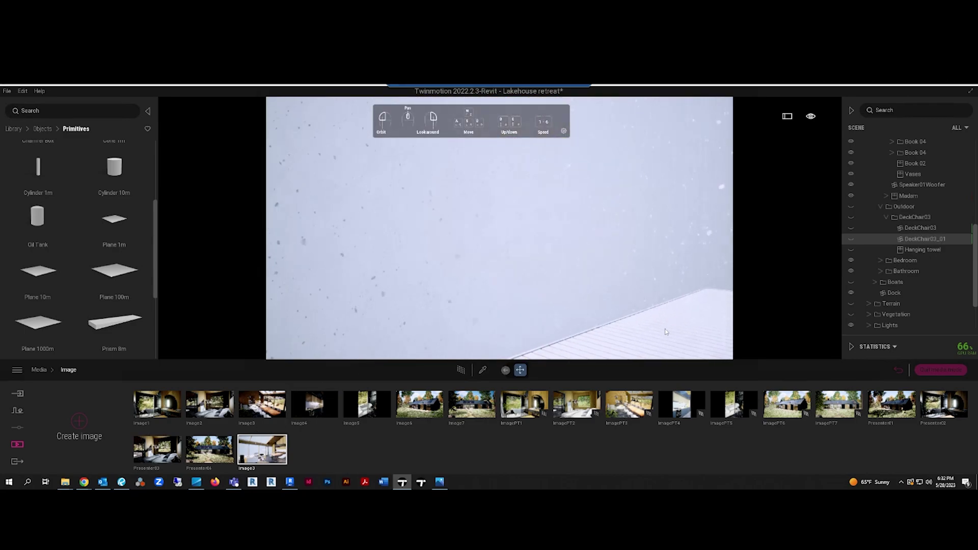
{"action": "key", "text": "s"}
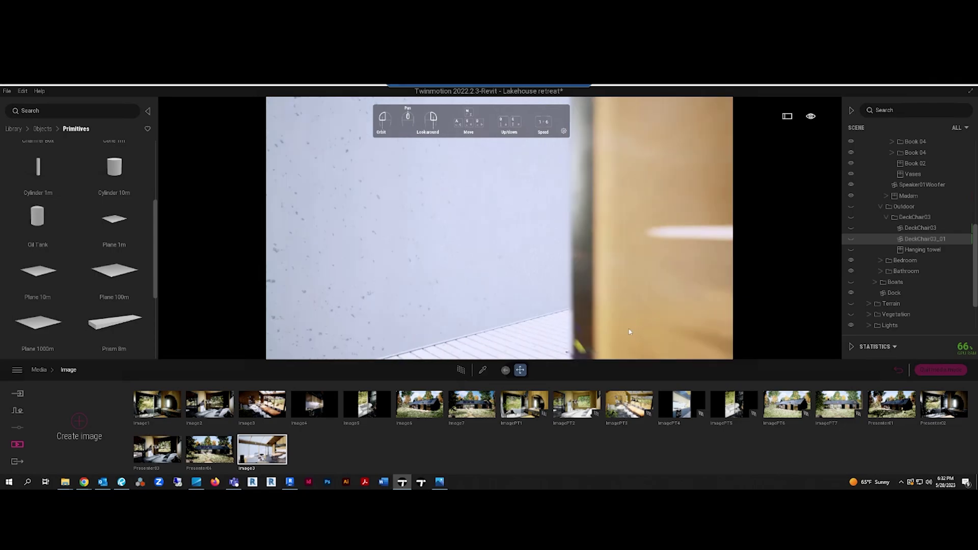
{"action": "key", "text": "w"}
{"action": "right_click_drag", "start_coordinate": [630, 332], "coordinate": [600, 309]}
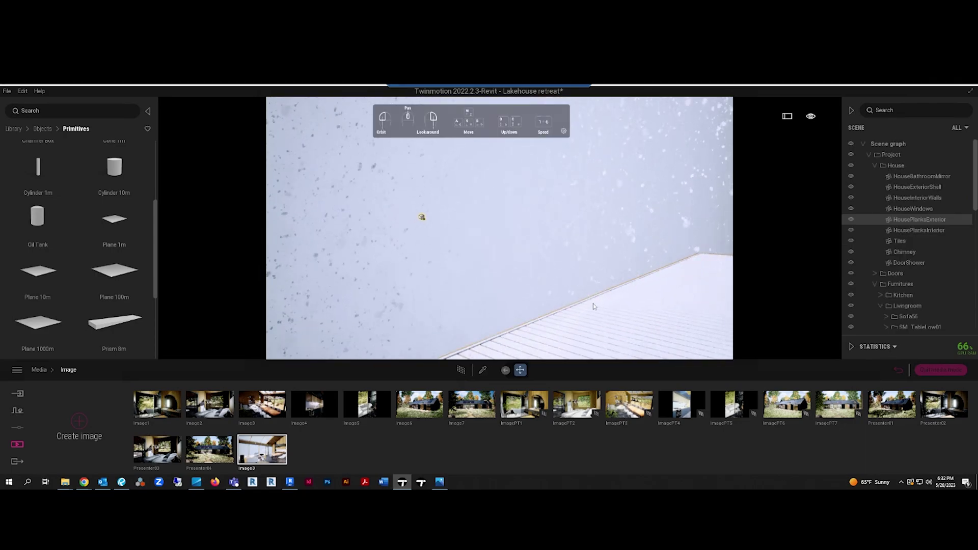
{"action": "left_click", "coordinate": [280, 439]}
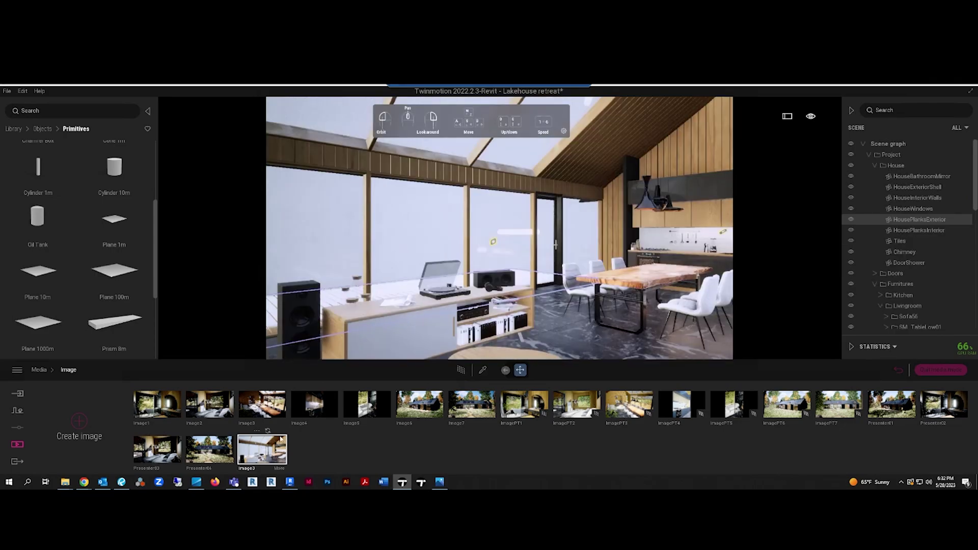
{"action": "left_click", "coordinate": [850, 220]}
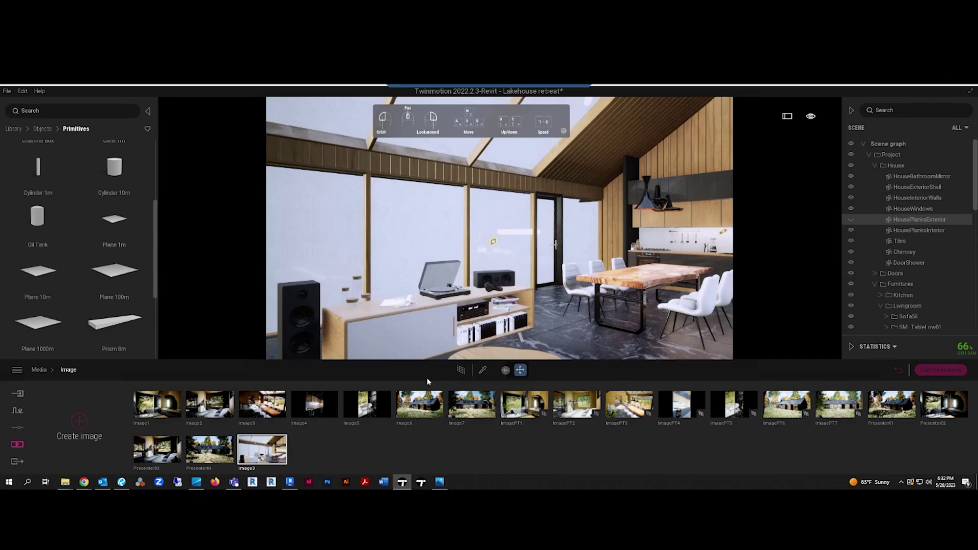
Enable Path Tracer and queue Image3 in Export's Image slot.
{"action": "left_click", "coordinate": [461, 371]}
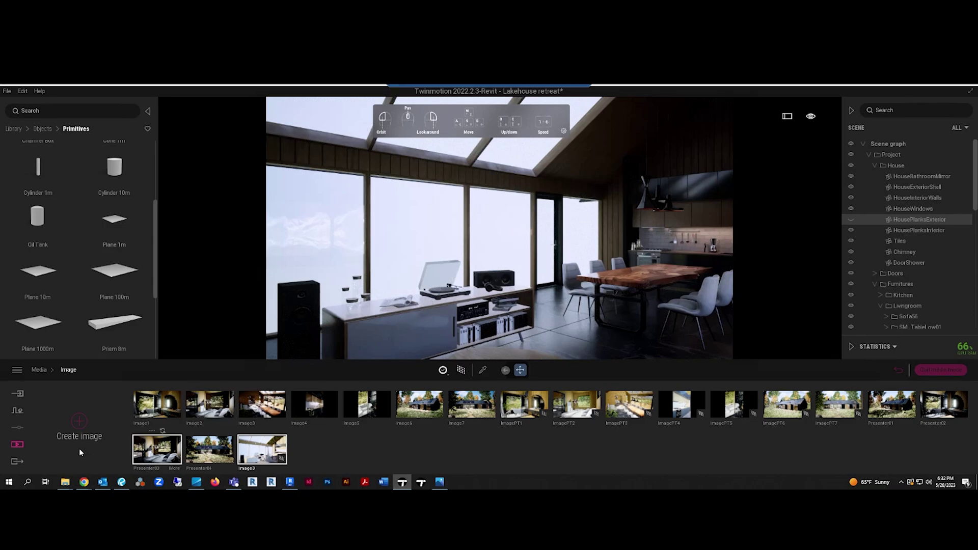
{"action": "left_click", "coordinate": [18, 461]}
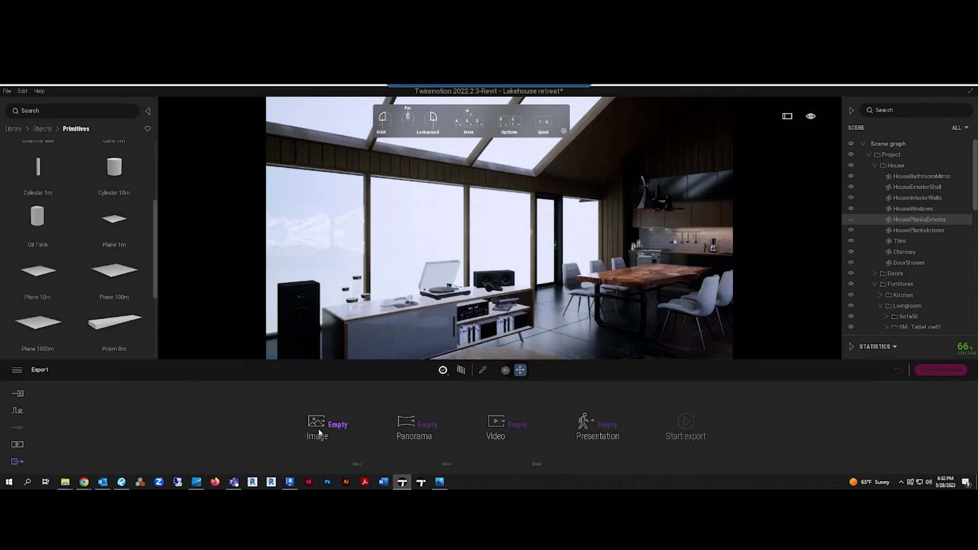
{"action": "left_click", "coordinate": [339, 432]}
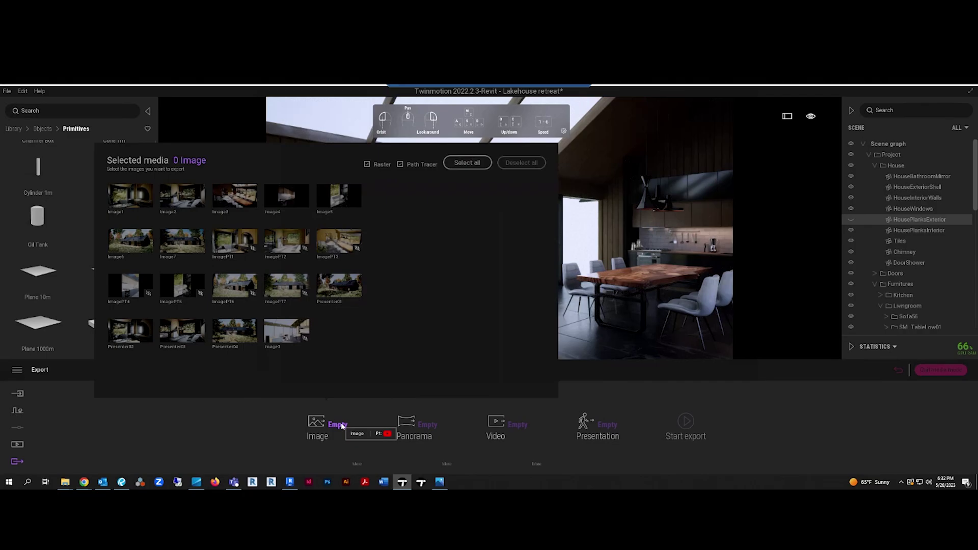
{"action": "left_click", "coordinate": [279, 336]}
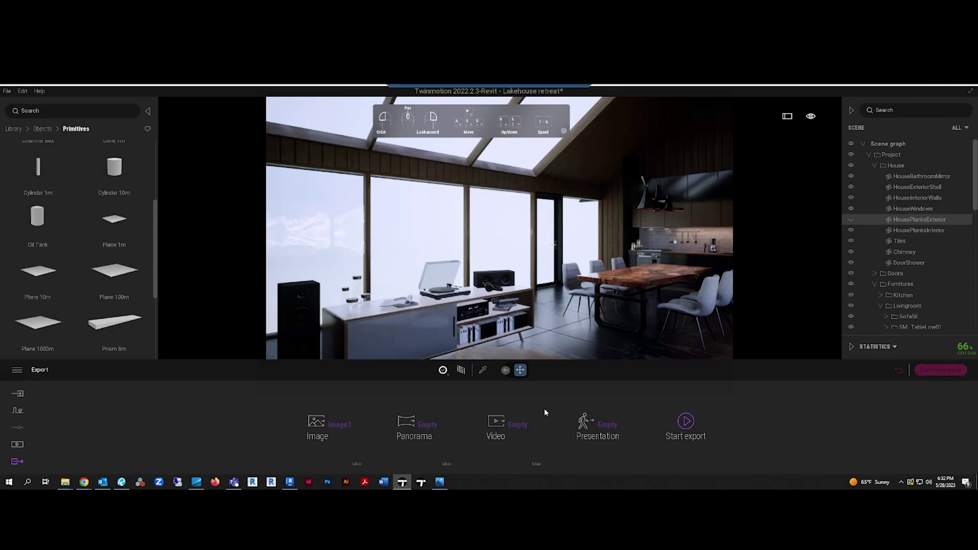
Raise Image3's lighting Exposure to 1.73 and go back to Export.
{"action": "left_click", "coordinate": [17, 444]}
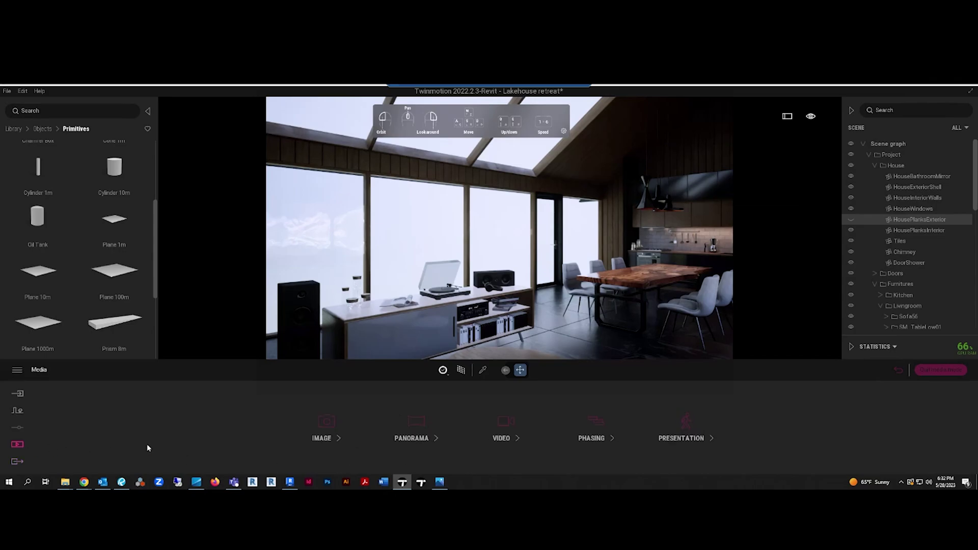
{"action": "left_click", "coordinate": [336, 434]}
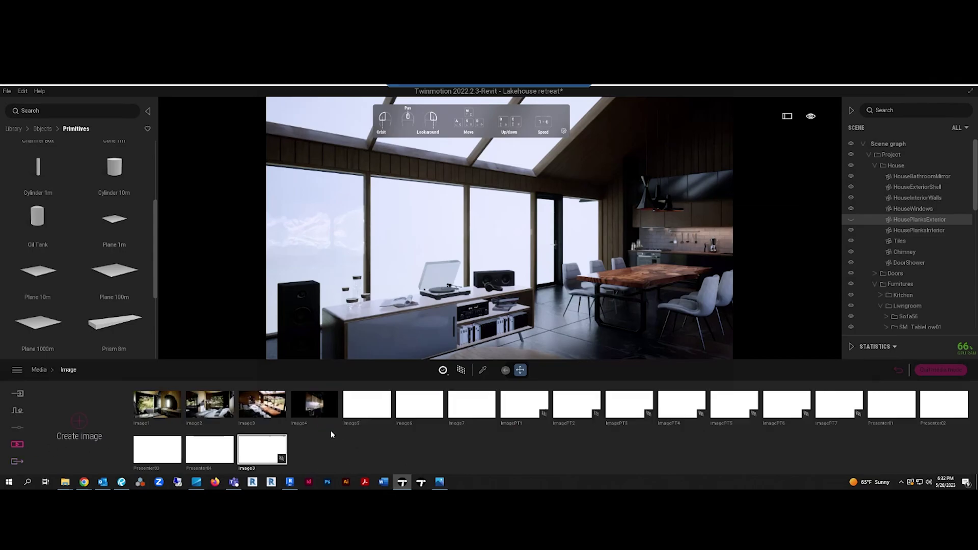
{"action": "left_click", "coordinate": [276, 460]}
{"action": "left_click", "coordinate": [372, 424]}
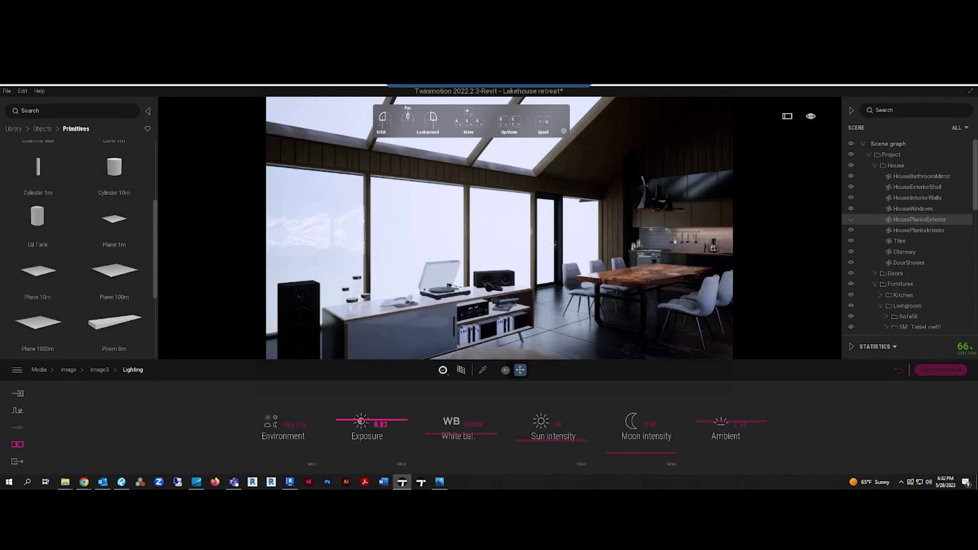
{"action": "left_click", "coordinate": [367, 417]}
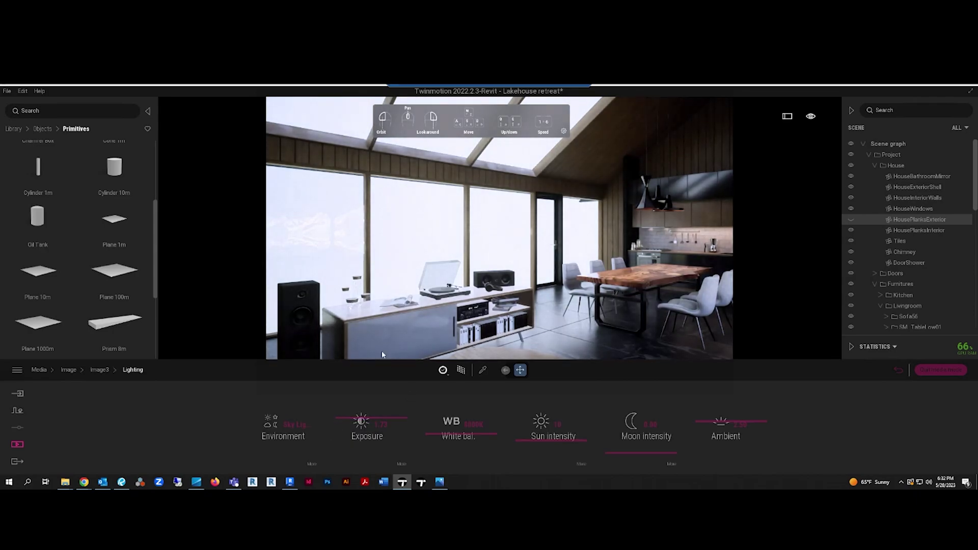
{"action": "left_click", "coordinate": [18, 462]}
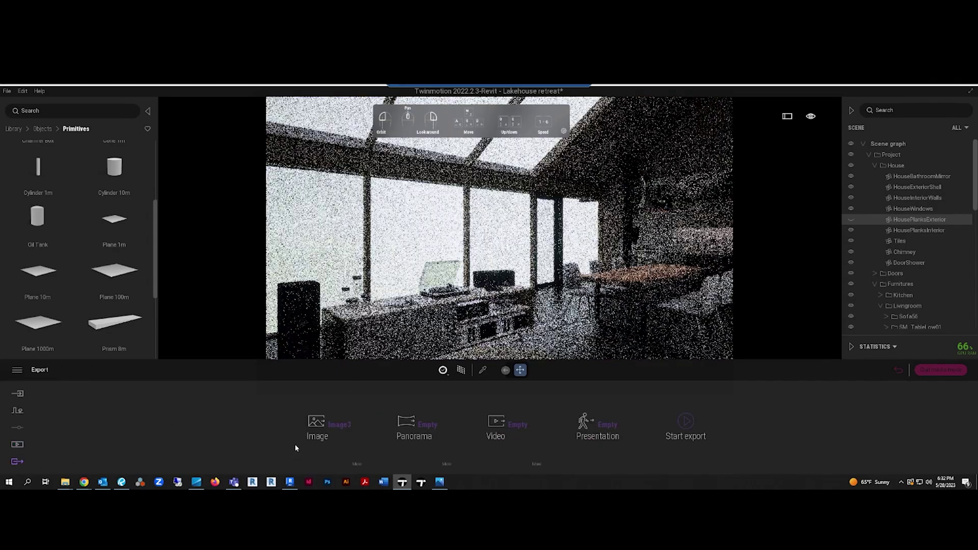